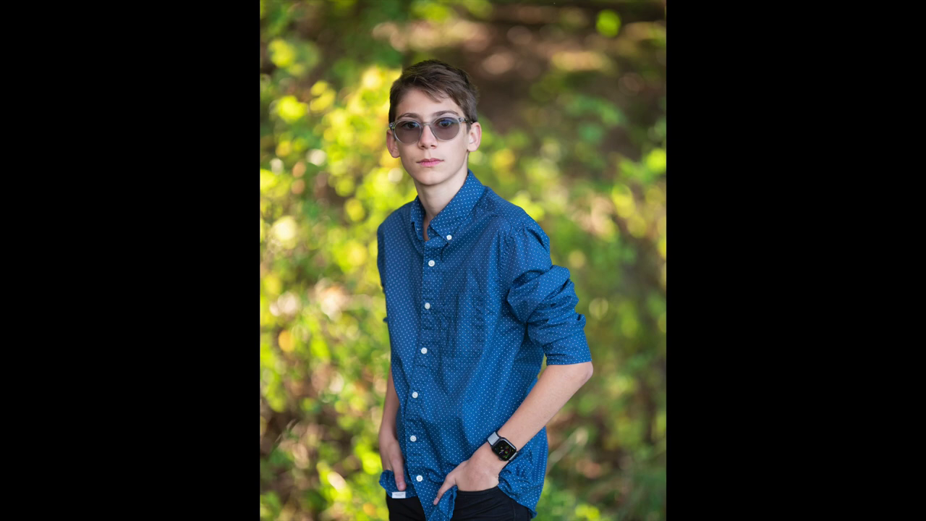
Step: Examine the tinted lenses of the boy's glasses up close and within the whole portrait
{"action": "key", "text": "f"}
{"action": "scroll", "coordinate": [521, 72], "scroll_direction": "up", "scroll_amount": 3}
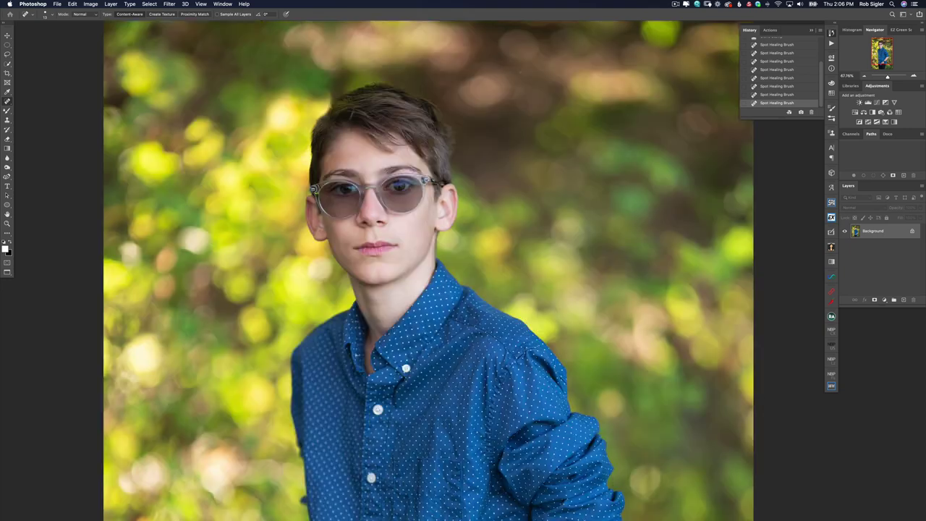
{"action": "scroll", "coordinate": [440, 137], "scroll_direction": "up", "scroll_amount": 8}
{"action": "left_click_drag", "start_coordinate": [388, 191], "coordinate": [647, 48]}
{"action": "left_click_drag", "start_coordinate": [561, 135], "coordinate": [561, 93]}
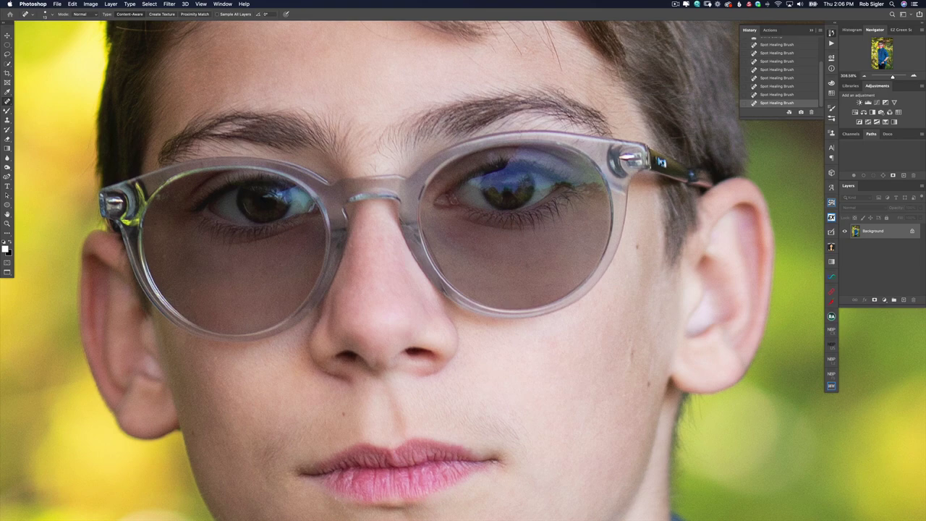
{"action": "scroll", "coordinate": [561, 93], "scroll_direction": "down", "scroll_amount": 5}
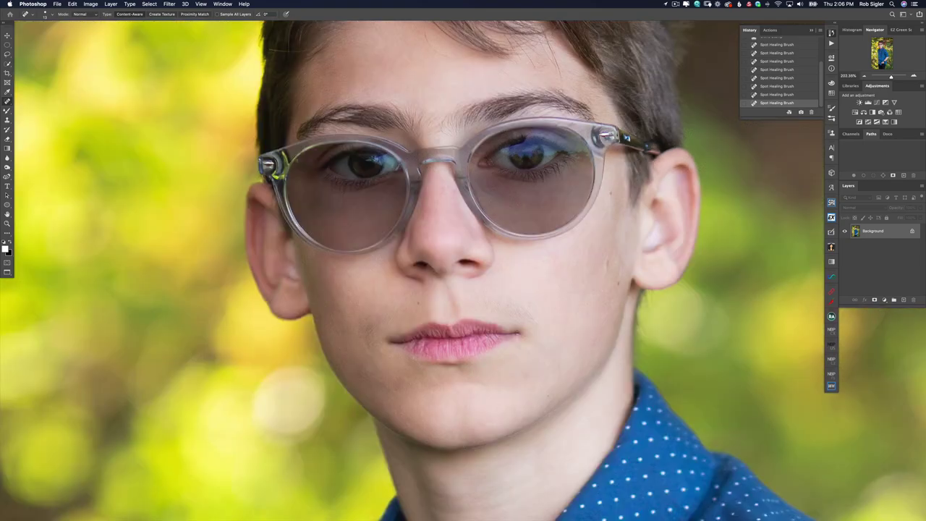
{"action": "scroll", "coordinate": [477, 101], "scroll_direction": "up", "scroll_amount": 3}
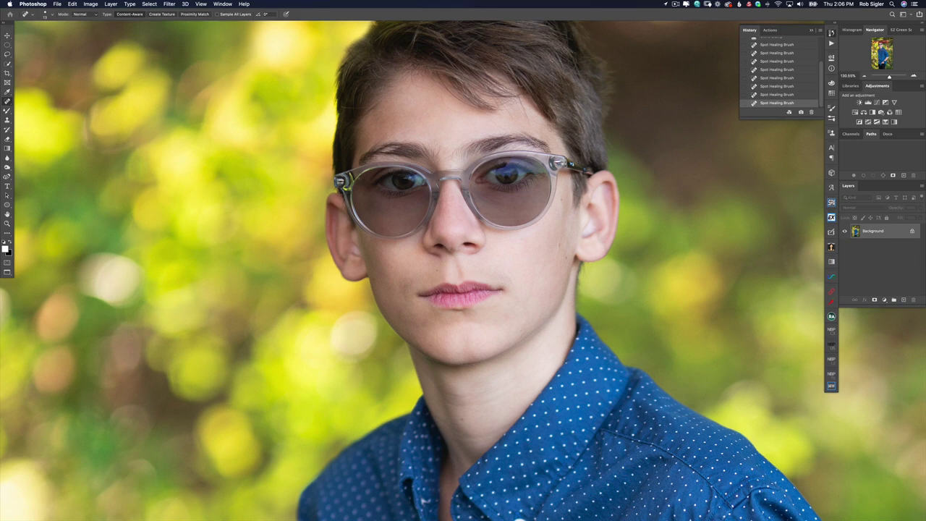
Step: Try to select the tinted lenses of the glasses with the Quick Selection tool
{"action": "left_click", "coordinate": [8, 64]}
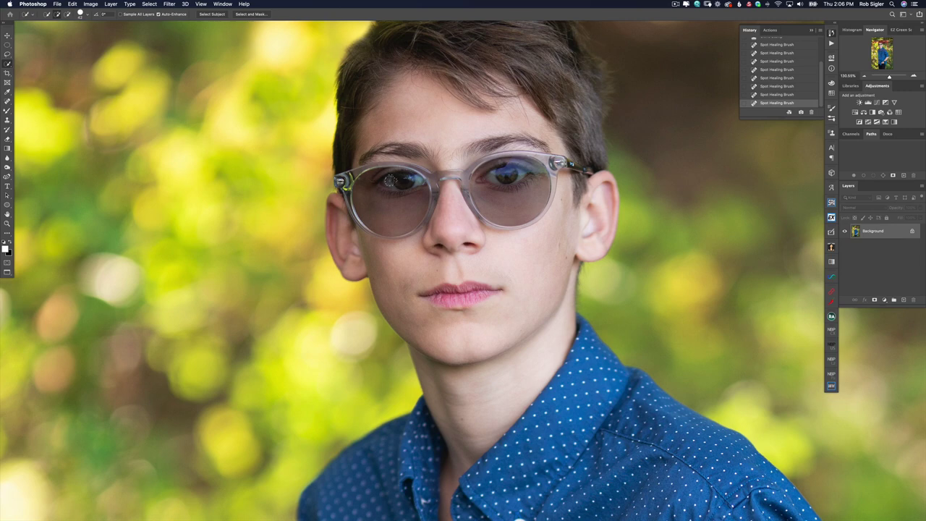
{"action": "mouse_move", "coordinate": [384, 181]}
{"action": "left_mouse_down"}
{"action": "mouse_move", "coordinate": [355, 189]}
{"action": "mouse_move", "coordinate": [387, 224]}
{"action": "left_mouse_up"}
{"action": "key", "text": "alt"}
{"action": "left_click", "coordinate": [433, 200], "text": "alt"}
{"action": "left_click", "coordinate": [508, 176]}
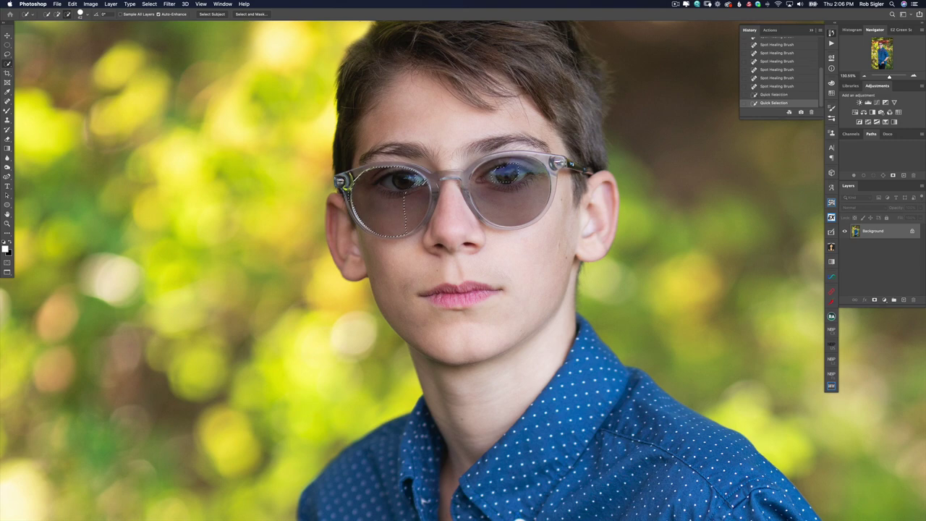
{"action": "key", "text": "super+d"}
Step: Try to trace the outline of the lens on the image's left side with a Curvature Pen path
{"action": "key", "text": "p"}
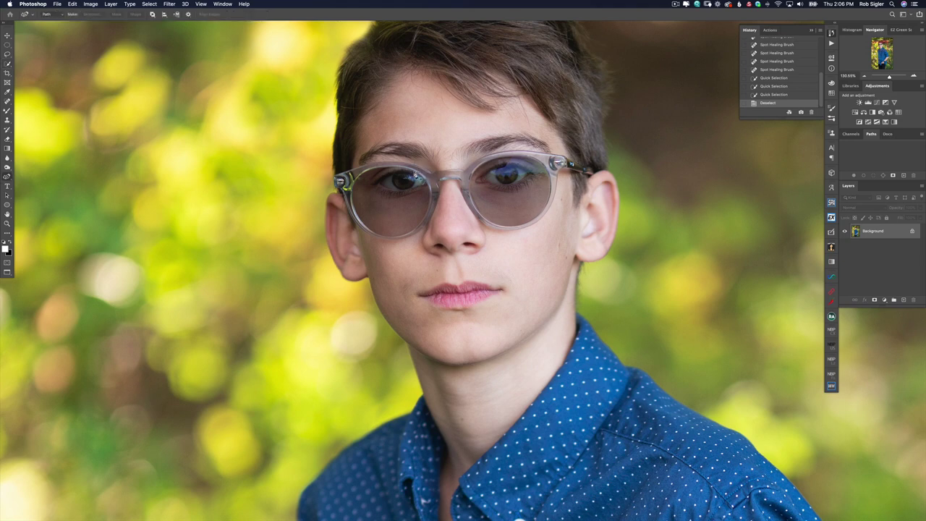
{"action": "left_click", "coordinate": [417, 174]}
{"action": "left_click", "coordinate": [400, 171]}
{"action": "left_click", "coordinate": [387, 170]}
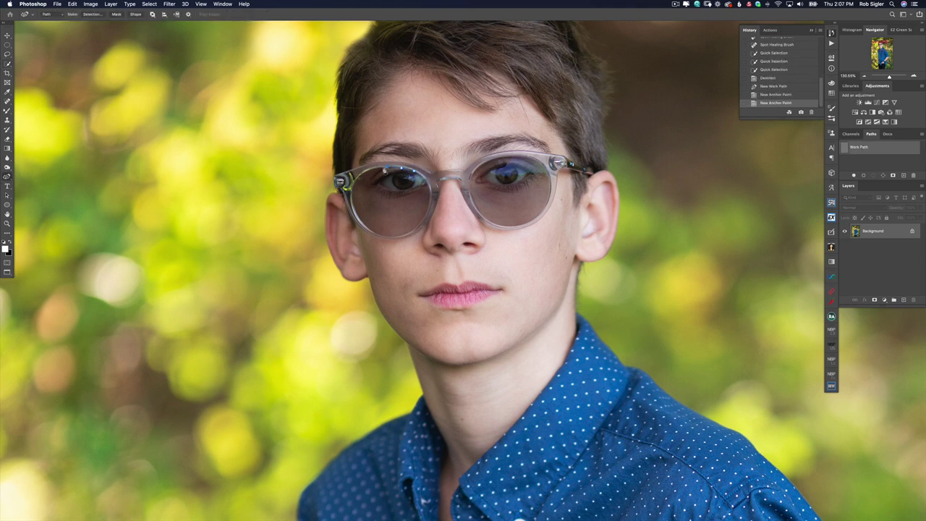
{"action": "left_click", "coordinate": [376, 171]}
{"action": "left_click", "coordinate": [365, 171]}
{"action": "left_click", "coordinate": [355, 184]}
{"action": "left_click", "coordinate": [354, 188]}
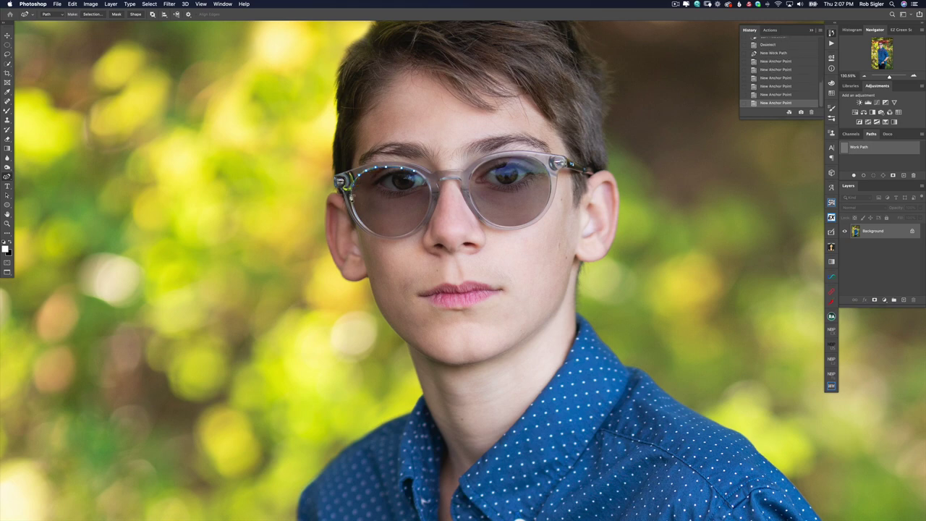
{"action": "left_click", "coordinate": [352, 199]}
{"action": "left_click", "coordinate": [356, 213]}
{"action": "left_click", "coordinate": [377, 232]}
{"action": "left_click", "coordinate": [385, 235]}
{"action": "left_click", "coordinate": [393, 235]}
{"action": "left_click", "coordinate": [403, 235]}
{"action": "left_click", "coordinate": [415, 171]}
{"action": "key", "text": "BackSpace"}
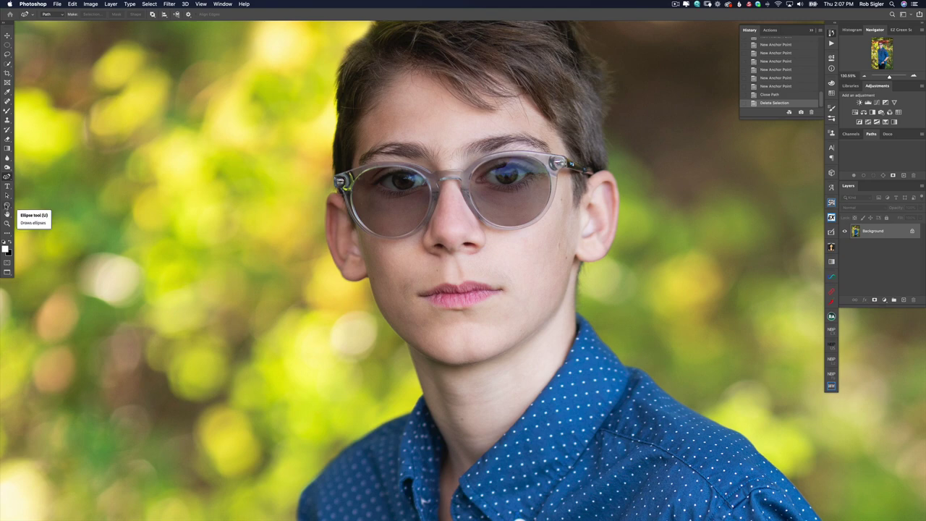
Step: Try drawing a large ellipse shape about 1300 by 1136 px over the face
{"action": "left_click", "coordinate": [7, 205]}
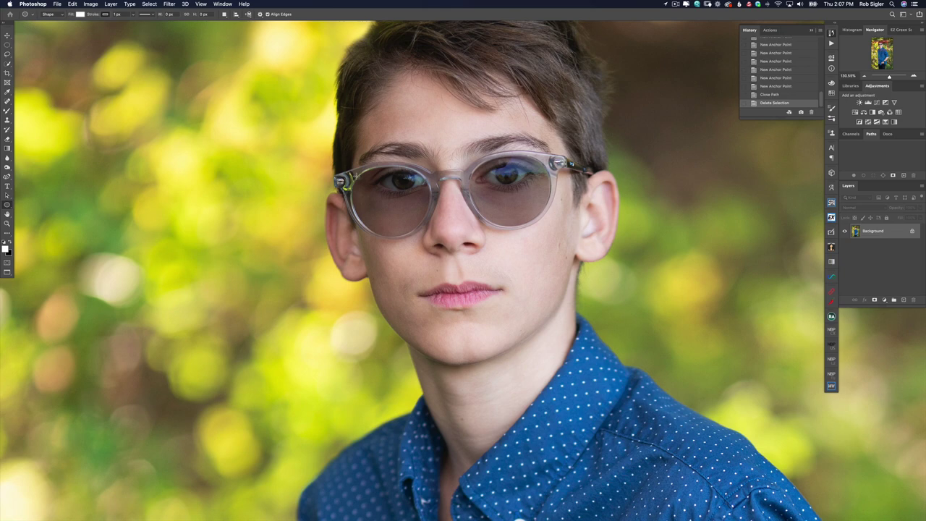
{"action": "left_click_drag", "start_coordinate": [345, 150], "coordinate": [651, 415]}
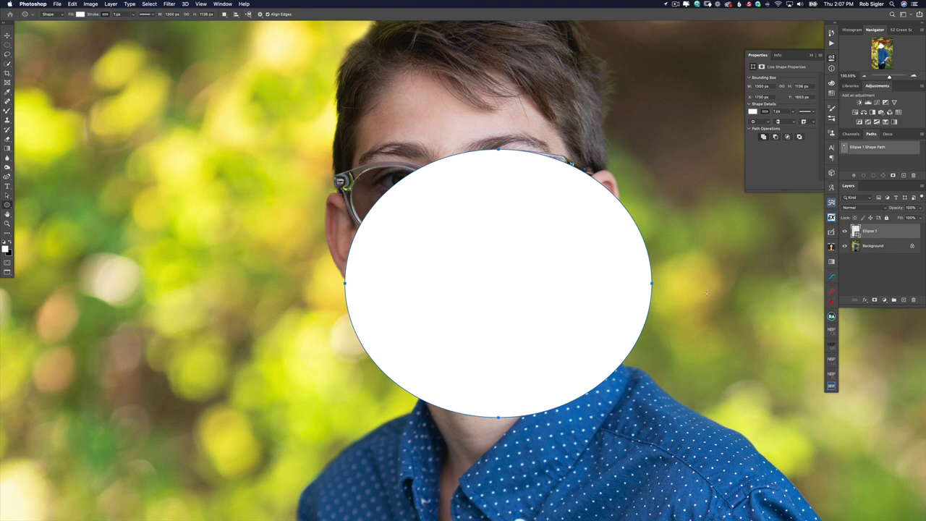
{"action": "key", "text": "BackSpace"}
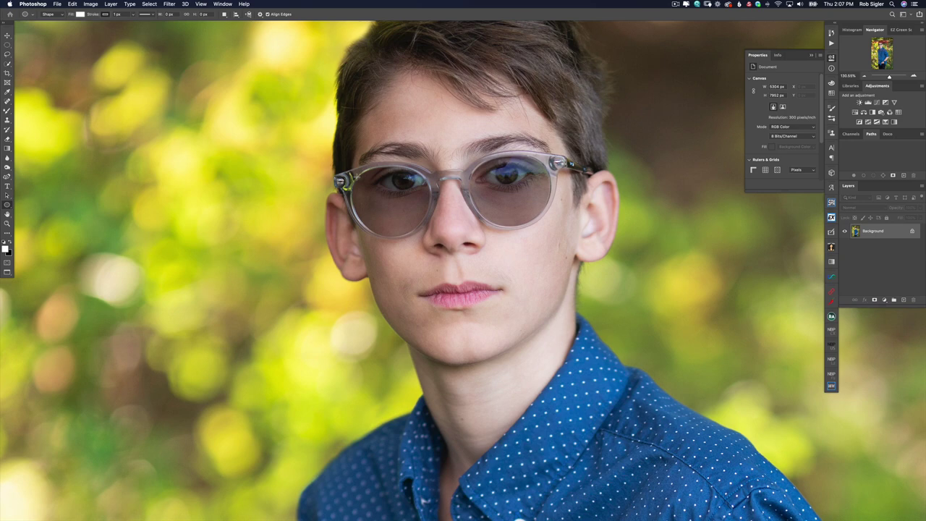
Step: Draw white ellipse shapes over both lenses, about 318 by 277 px on the image's left and 333 by 285 px on its right
{"action": "left_click_drag", "start_coordinate": [355, 176], "coordinate": [434, 248]}
{"action": "key", "text": "space"}
{"action": "left_click_drag", "start_coordinate": [437, 231], "coordinate": [432, 214]}
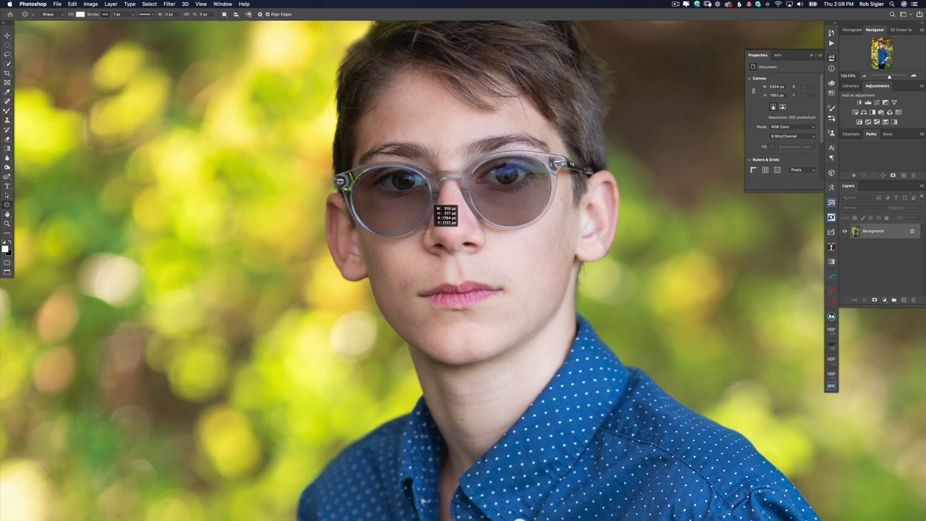
{"action": "left_click_drag", "start_coordinate": [431, 213], "coordinate": [432, 213]}
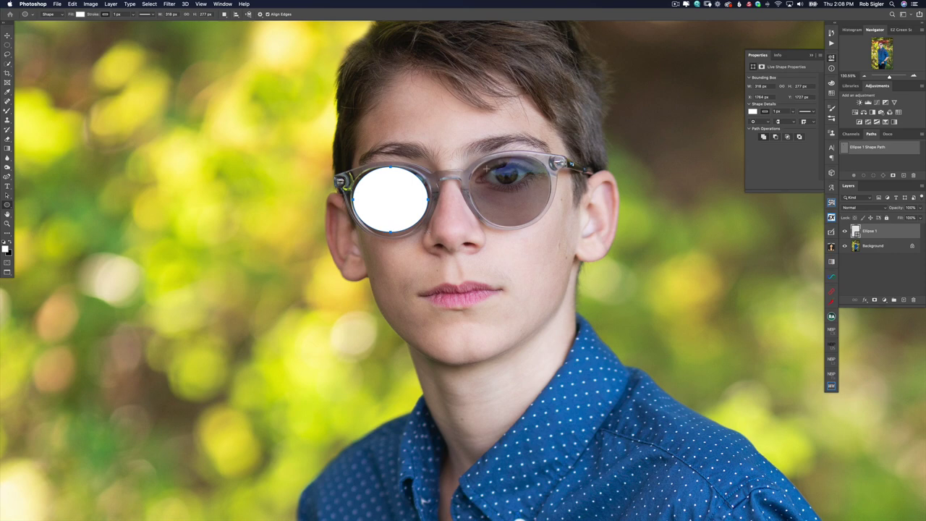
{"action": "left_click_drag", "start_coordinate": [478, 168], "coordinate": [549, 222]}
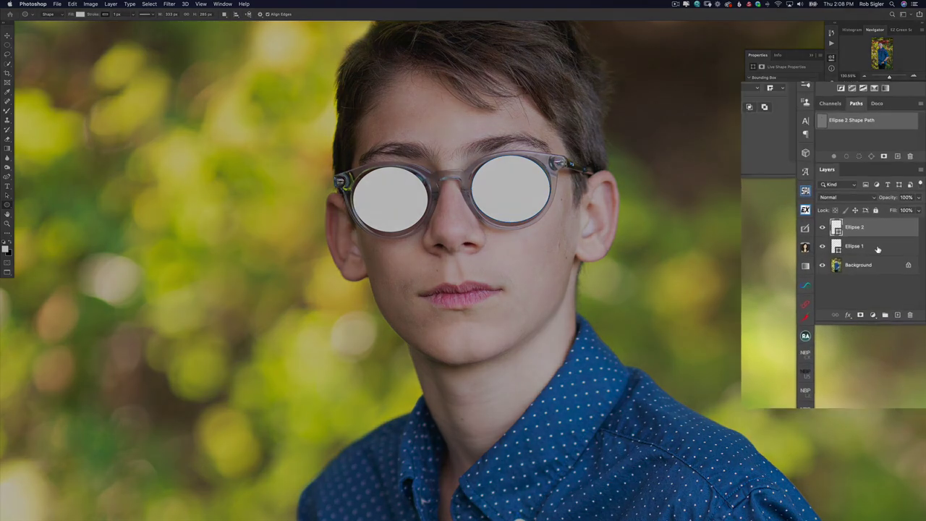
Step: Warp the ellipse on the image's left side so its outline fits the lens inside the glasses frame
{"action": "left_click", "coordinate": [877, 246]}
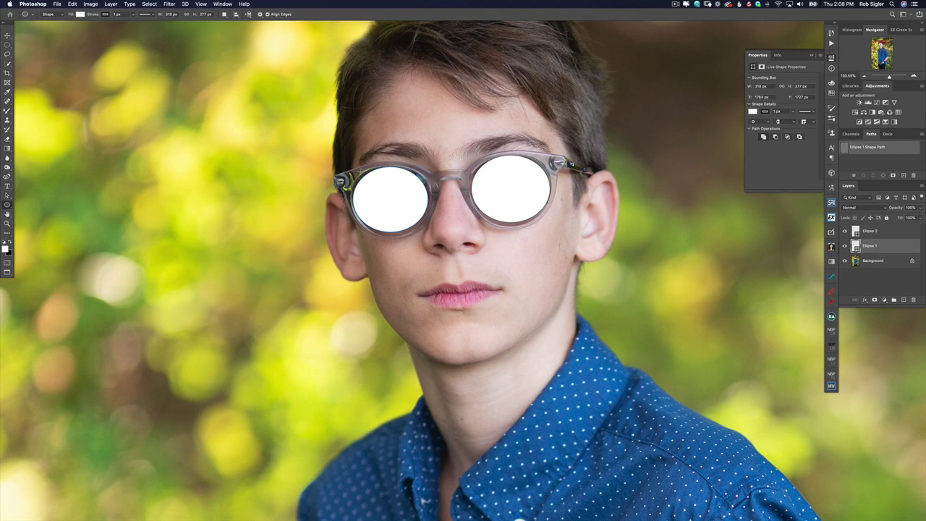
{"action": "key", "text": "v"}
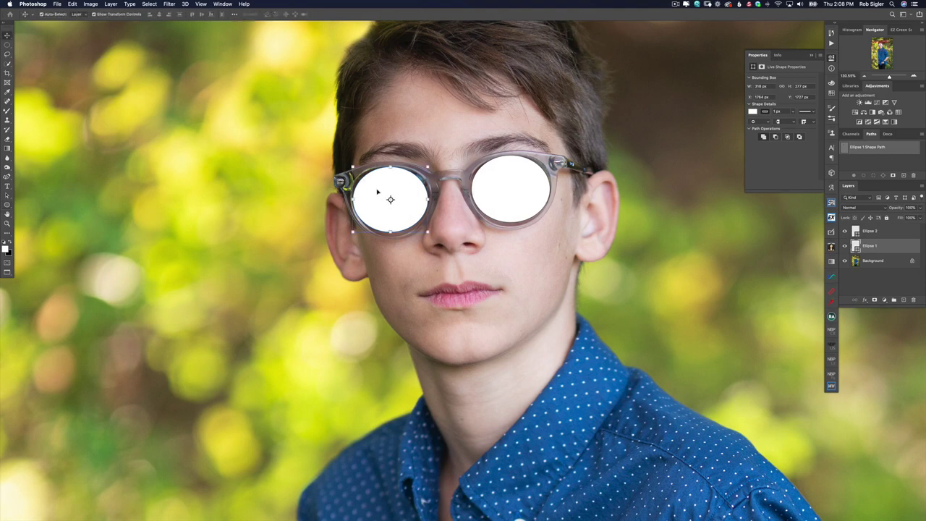
{"action": "key", "text": "super+t"}
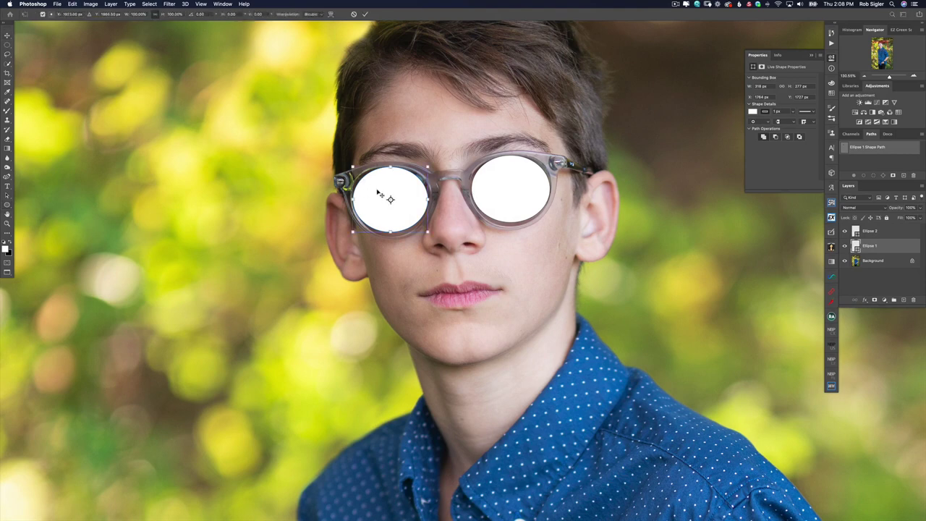
{"action": "right_click", "coordinate": [376, 192]}
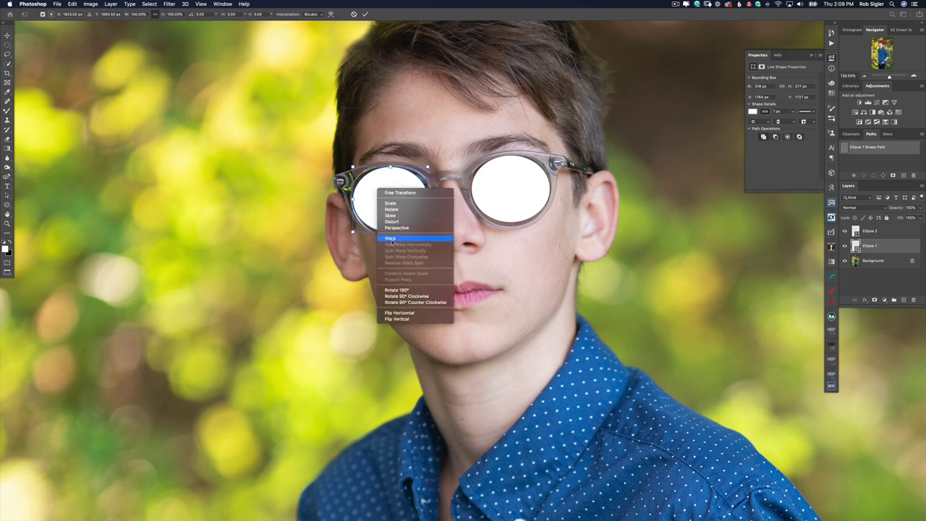
{"action": "left_click", "coordinate": [389, 239]}
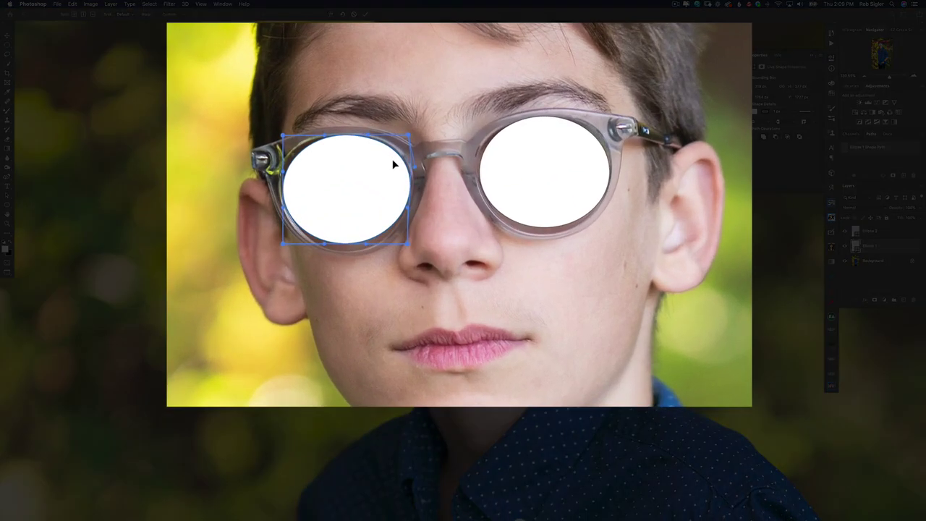
{"action": "left_click_drag", "start_coordinate": [380, 223], "coordinate": [331, 237]}
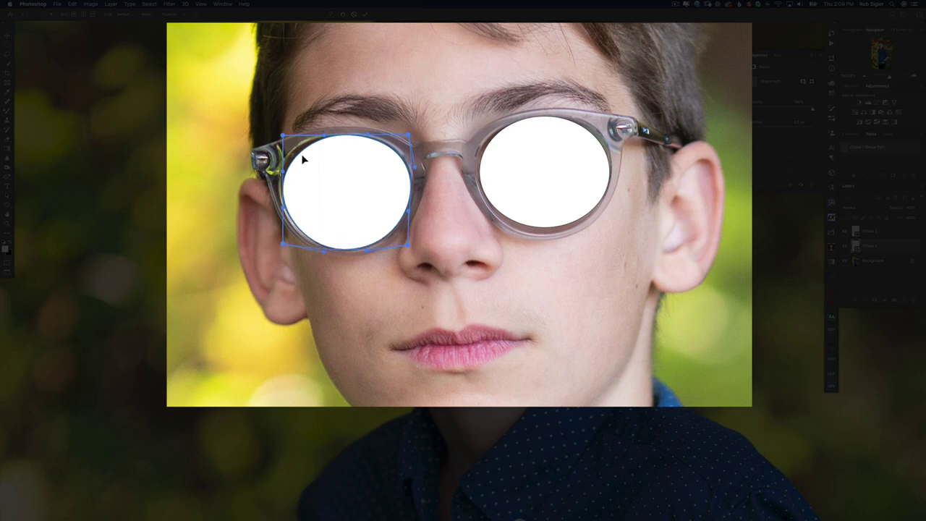
{"action": "left_click_drag", "start_coordinate": [301, 158], "coordinate": [296, 151]}
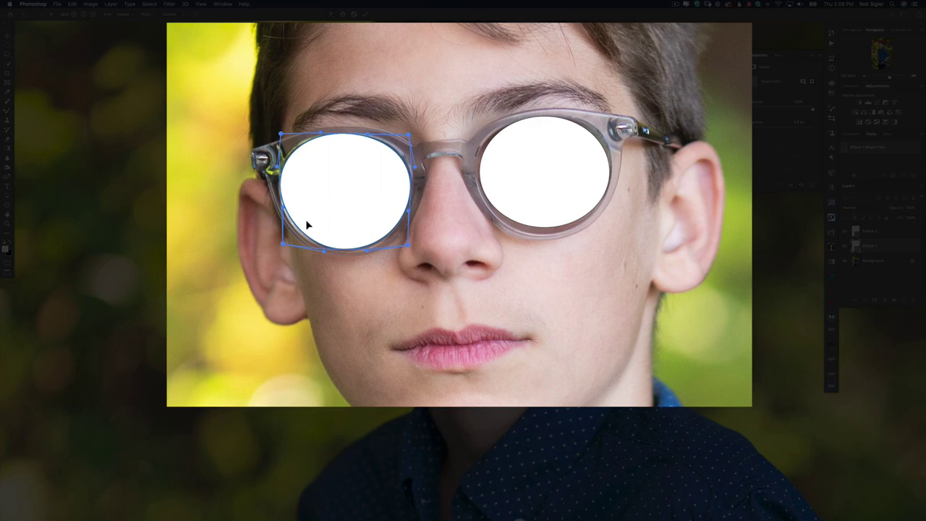
{"action": "key", "text": "Return"}
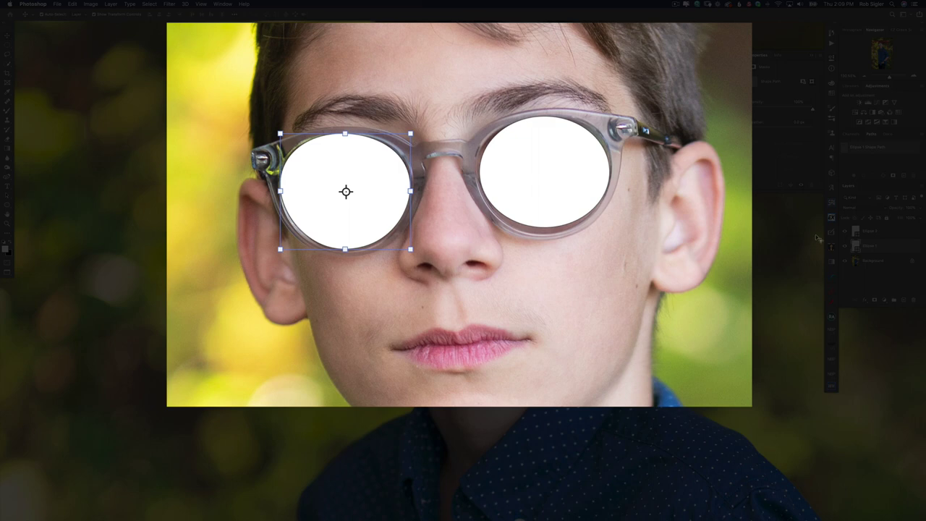
Step: Warp the ellipse on the image's right side so its outline fits the other lens
{"action": "left_click", "coordinate": [890, 236]}
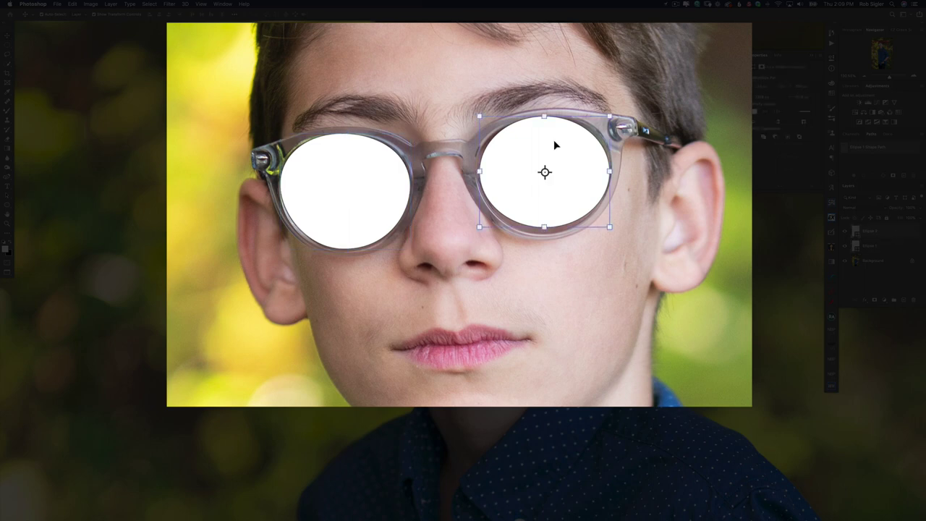
{"action": "key", "text": "super+t"}
{"action": "right_click", "coordinate": [554, 143]}
{"action": "left_click", "coordinate": [575, 222]}
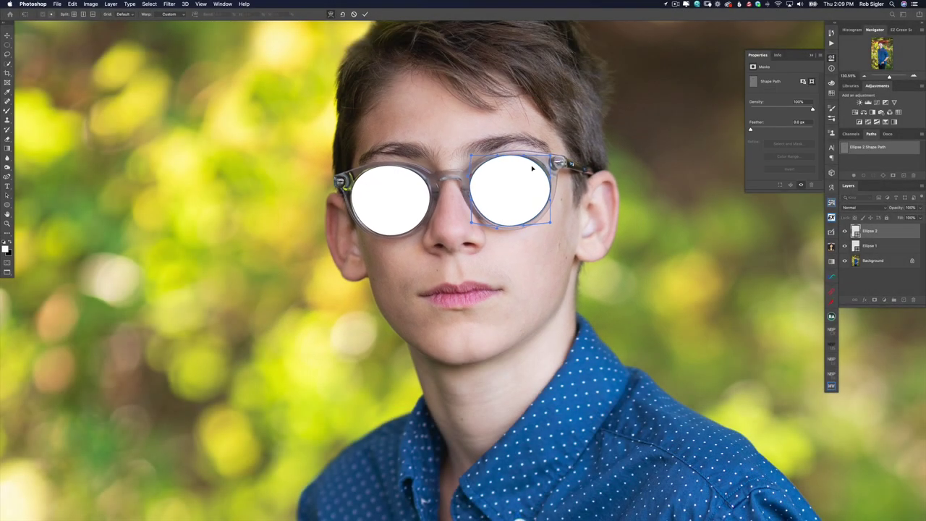
{"action": "left_click_drag", "start_coordinate": [532, 166], "coordinate": [533, 166]}
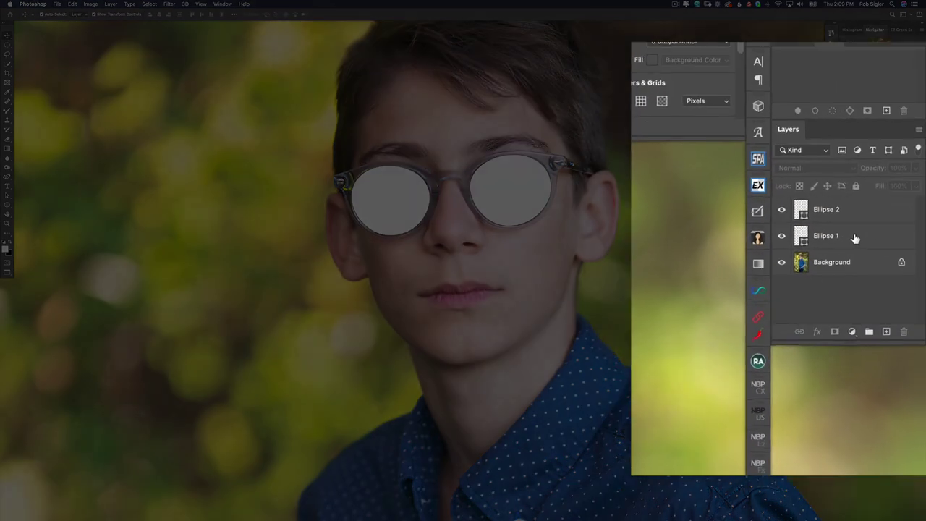
Step: Merge the Ellipse 1 and Ellipse 2 shape layers into one layer
{"action": "left_click", "coordinate": [886, 247]}
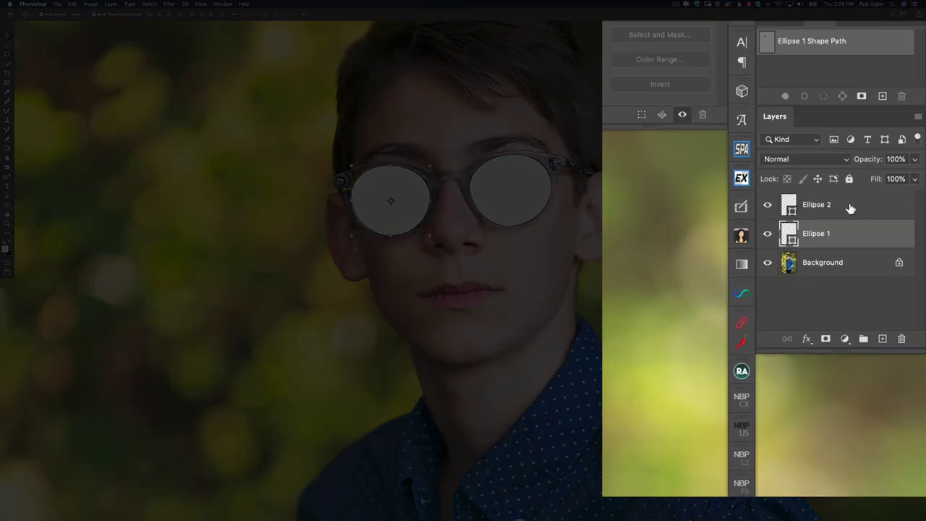
{"action": "left_click", "coordinate": [851, 209], "text": "shift"}
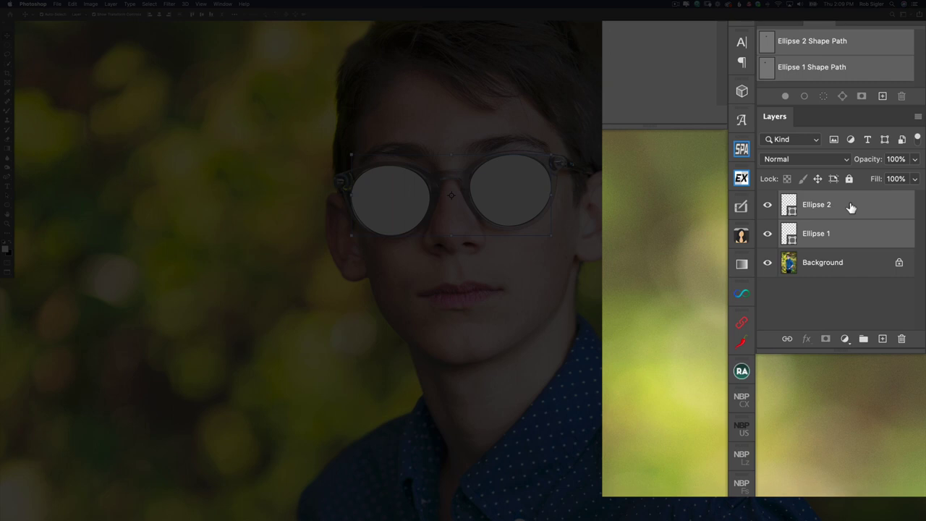
{"action": "key", "text": "super+e"}
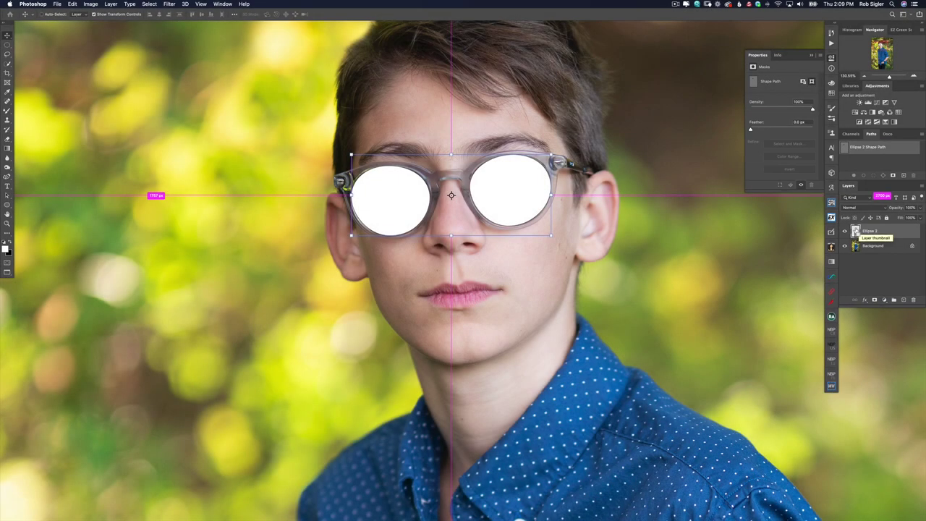
Step: Load the merged lens shapes as a selection, hide their layer, and add a Curves adjustment limited to that selection
{"action": "left_click", "coordinate": [855, 231], "text": "super"}
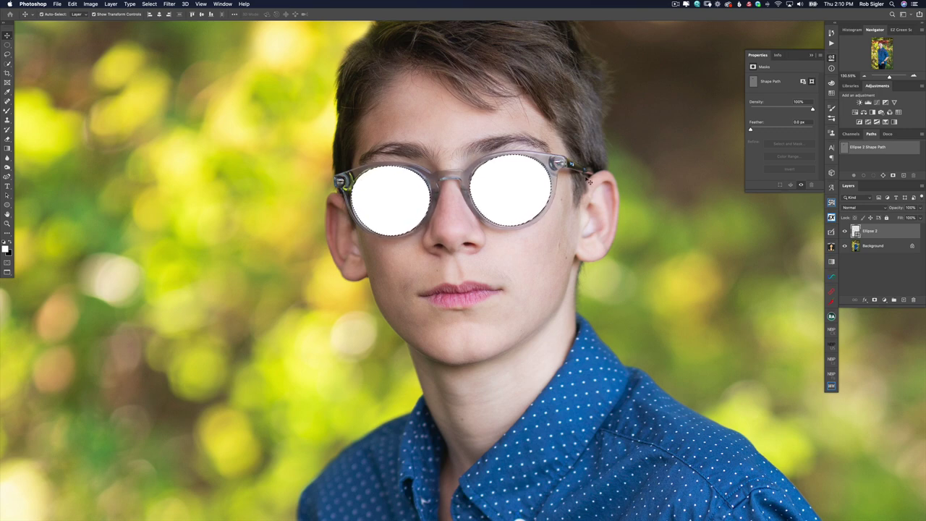
{"action": "left_click", "coordinate": [844, 231]}
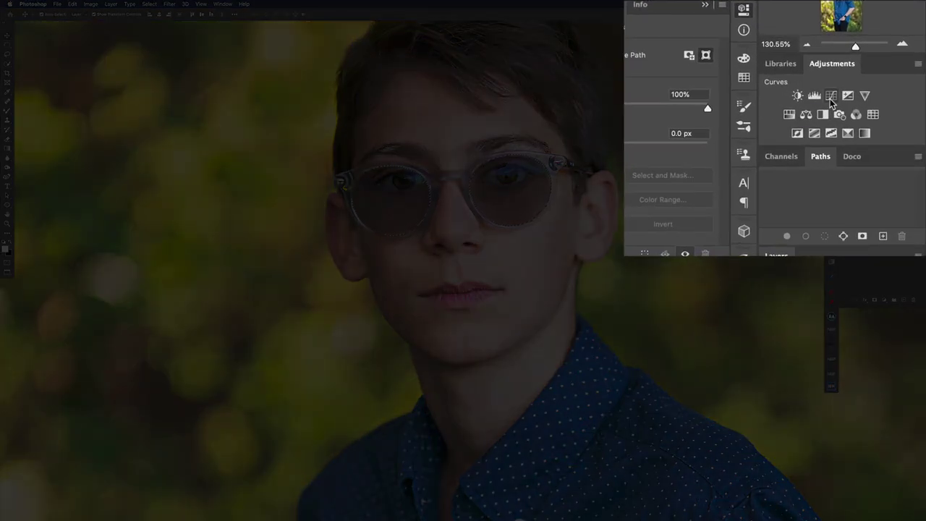
{"action": "left_click", "coordinate": [830, 96]}
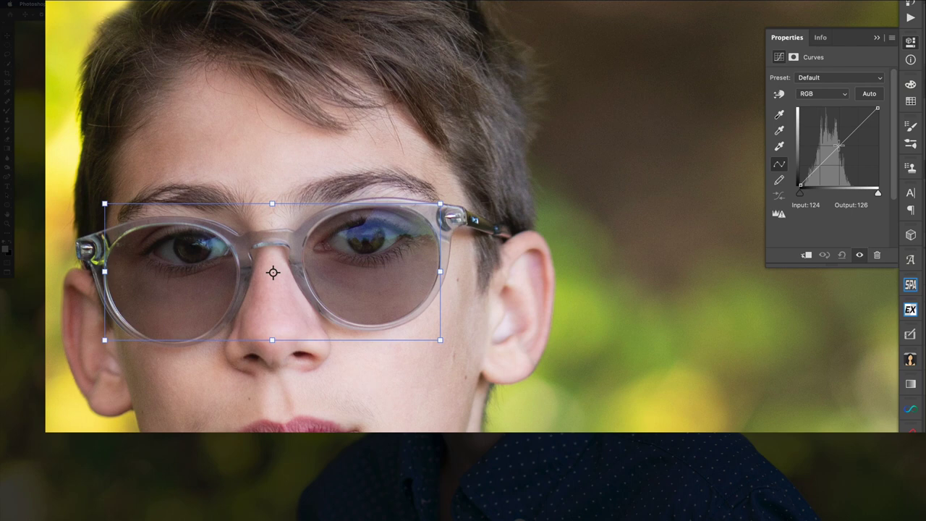
Step: Brighten the lenses by raising the RGB curve's midtones to about input 102, output 171
{"action": "left_click", "coordinate": [838, 146]}
{"action": "left_click_drag", "start_coordinate": [838, 146], "coordinate": [831, 133]}
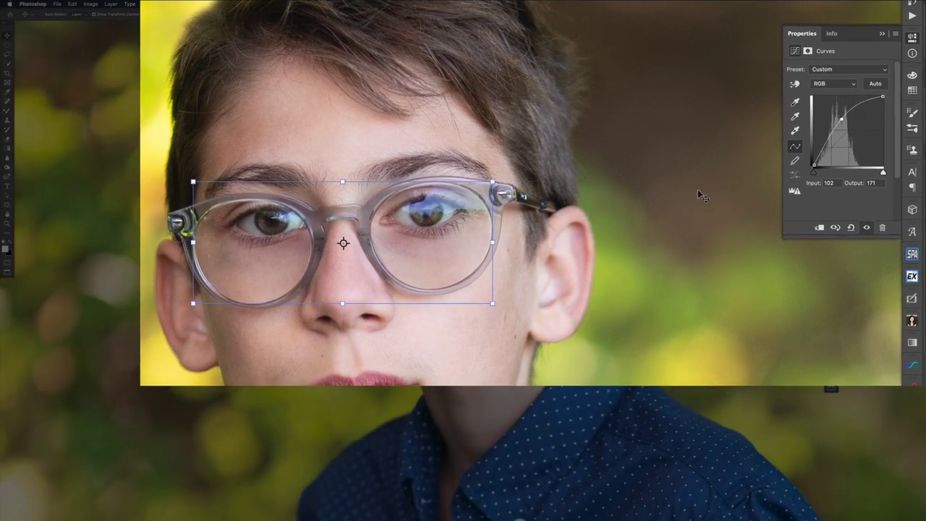
{"action": "key", "text": "super+minus"}
{"action": "key", "text": "super+minus"}
{"action": "key", "text": "super+minus"}
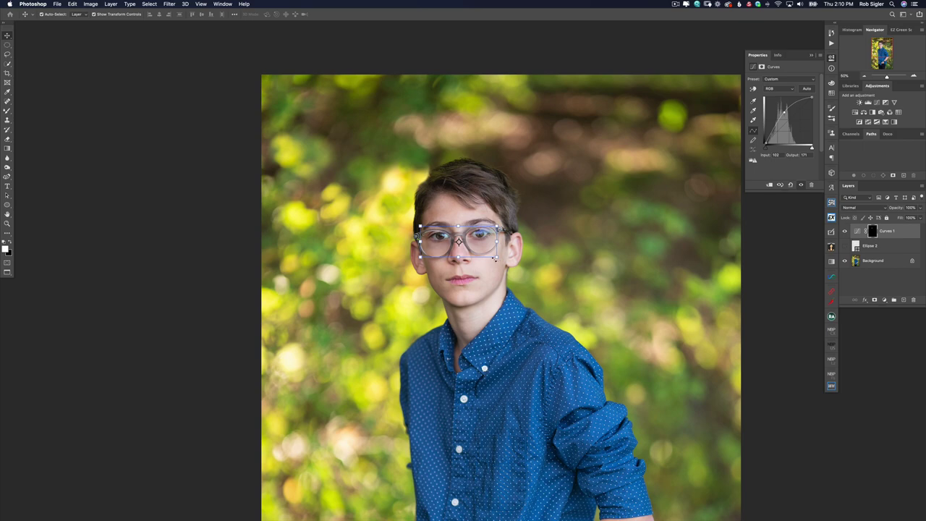
{"action": "left_click_drag", "start_coordinate": [784, 112], "coordinate": [785, 113]}
{"action": "left_click", "coordinate": [867, 283]}
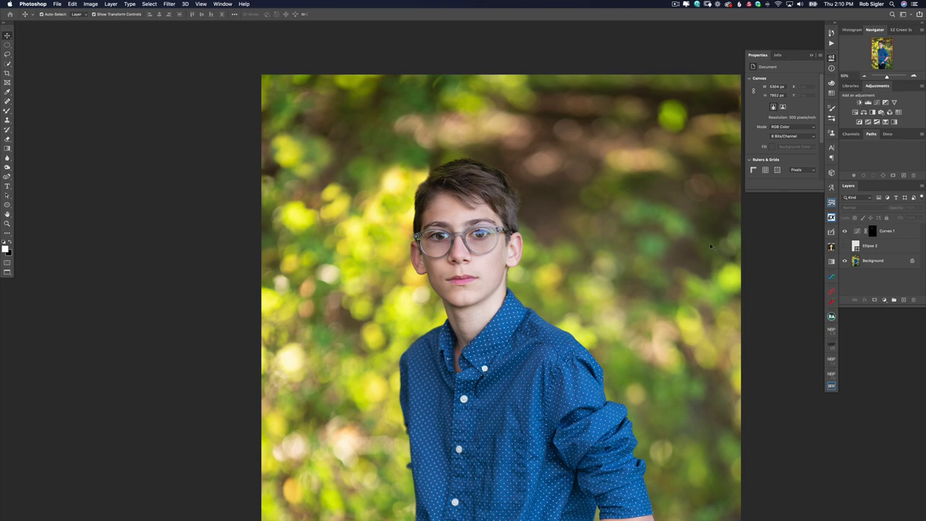
Step: Compare the full portrait with and without the Curves 1 adjustment layer
{"action": "key", "text": "super+0"}
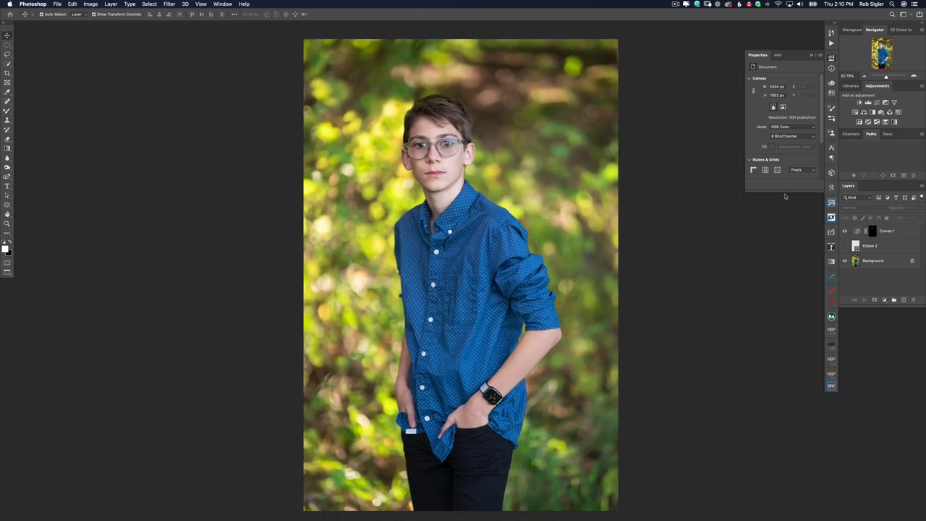
{"action": "left_click", "coordinate": [844, 231]}
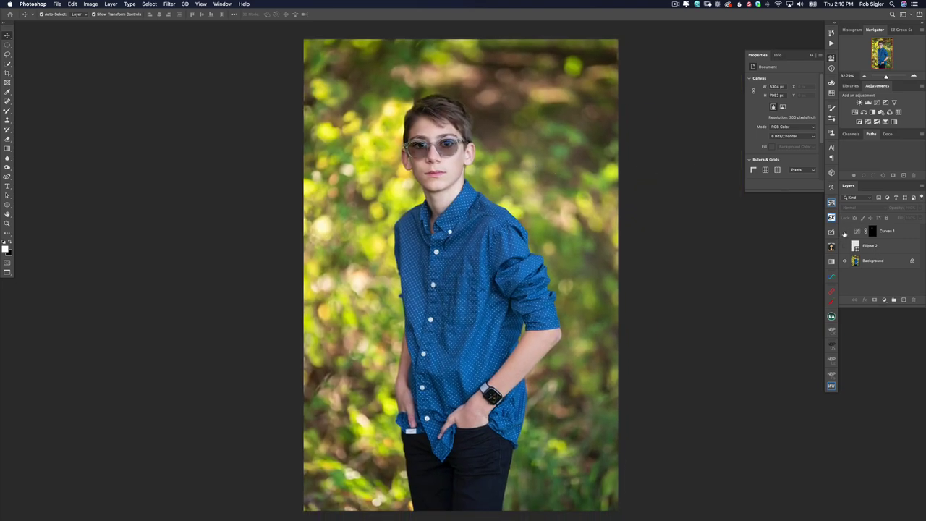
{"action": "left_click", "coordinate": [844, 231]}
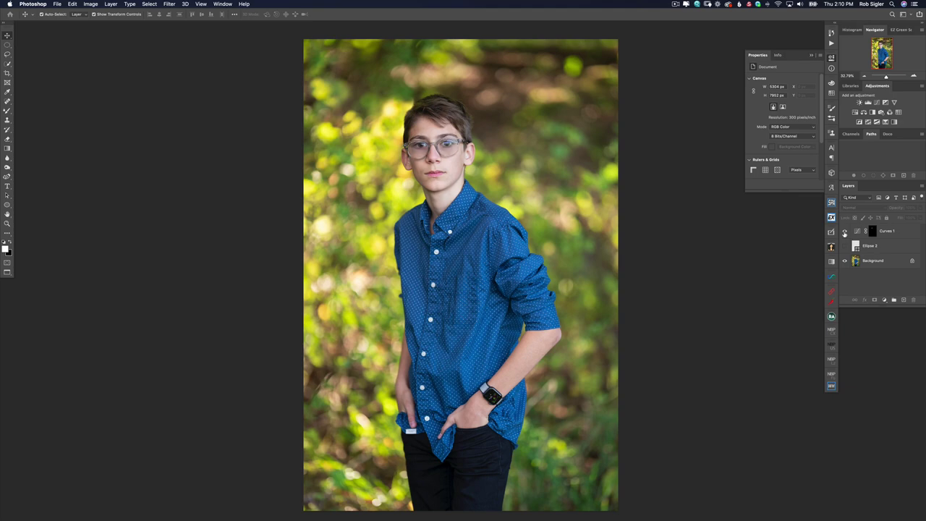
{"action": "left_click", "coordinate": [844, 232]}
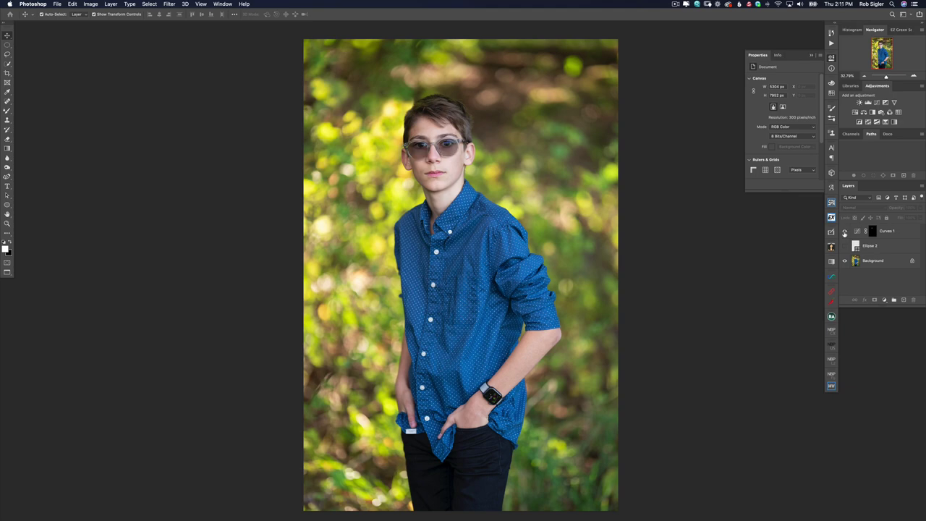